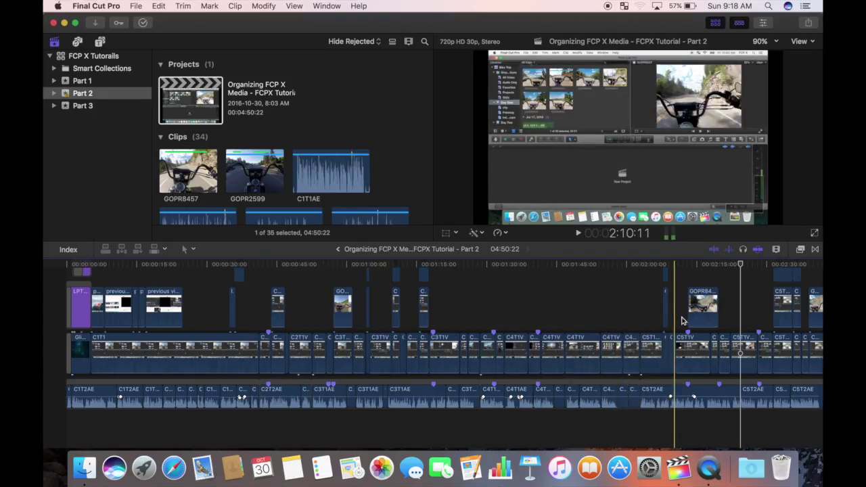
# Step: Start playback of the Part 2 tutorial project from the playhead past the two-minute mark
pyautogui.press('space')
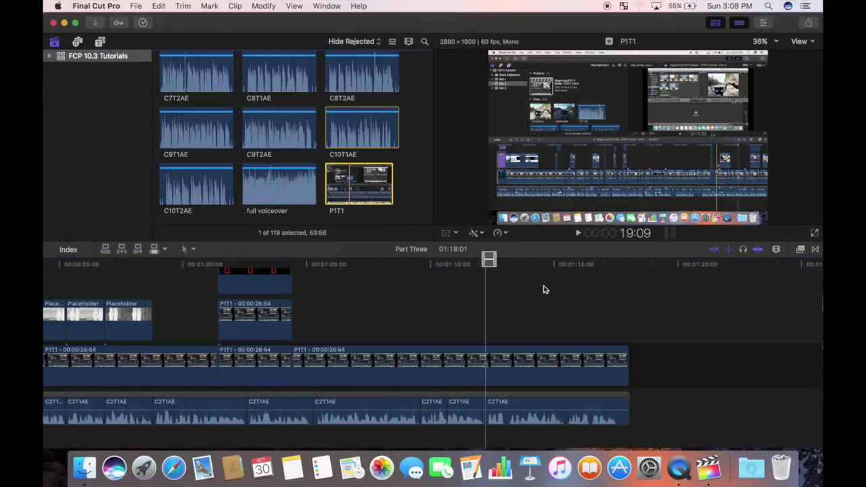
# Step: Append P1T1 to the Part Three storyline and lift it above as a connected clip
pyautogui.press('e')
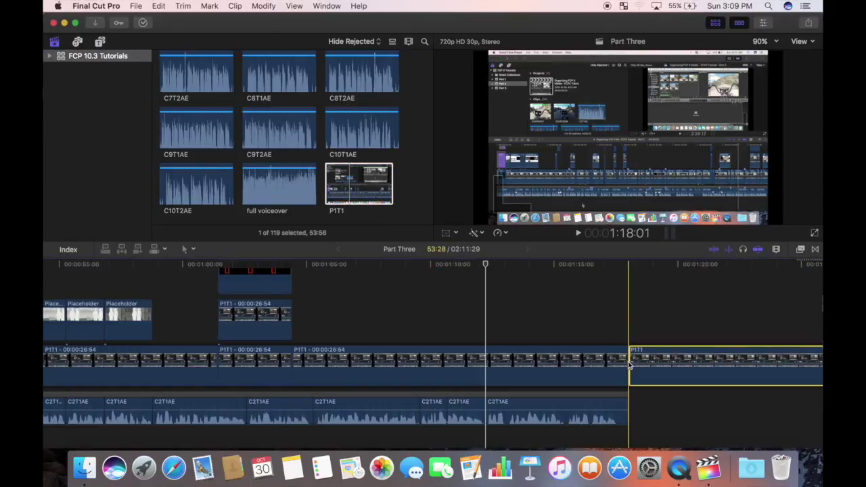
pyautogui.moveTo(659, 361); pyautogui.dragTo(677, 364)
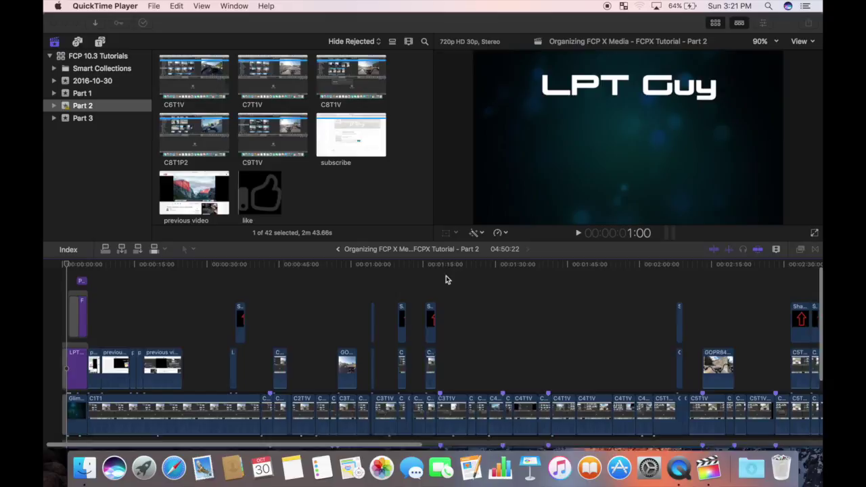
pyautogui.hscroll(3, 446, 275)
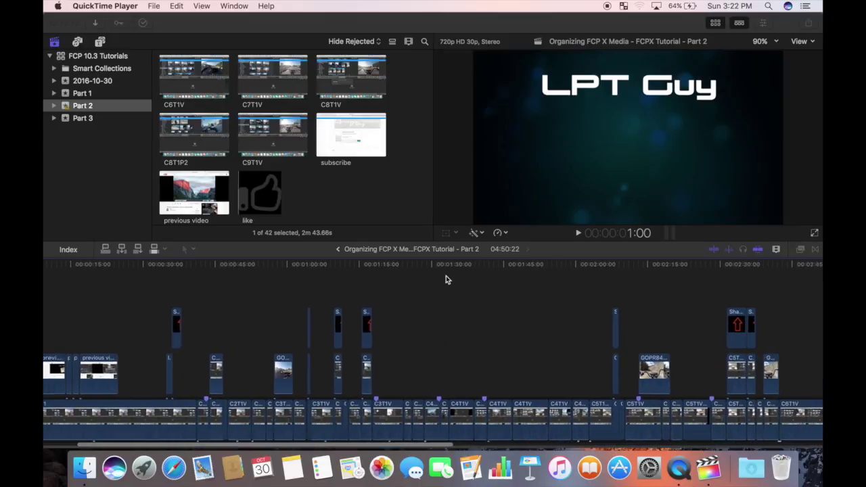
pyautogui.hscroll(3, 446, 275)
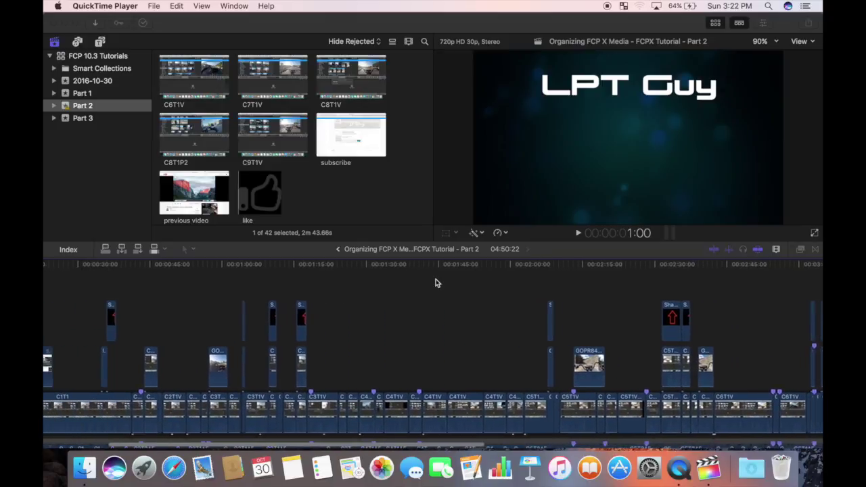
pyautogui.hscroll(-5, 436, 282)
pyautogui.scroll(-2, 436, 283)
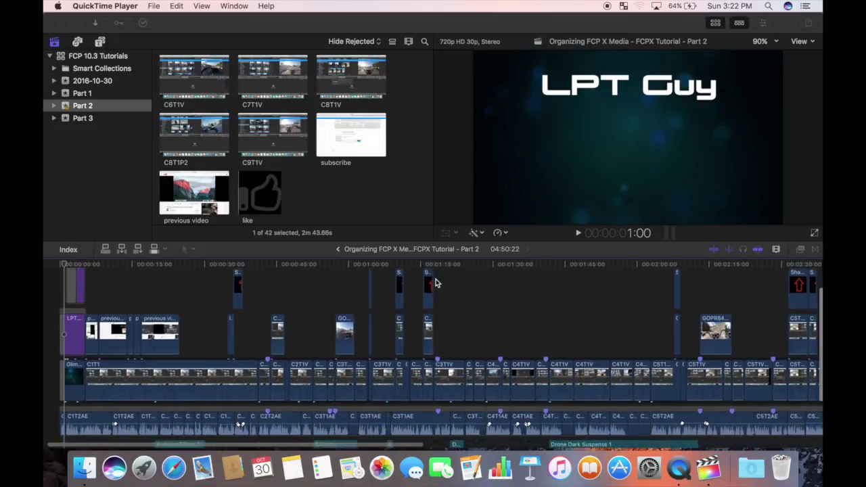
pyautogui.scroll(-4, 436, 283)
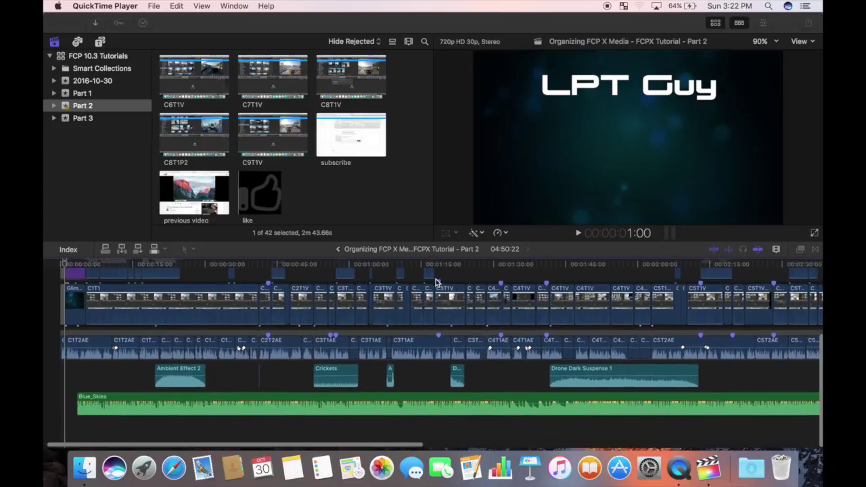
pyautogui.hscroll(3, 436, 283)
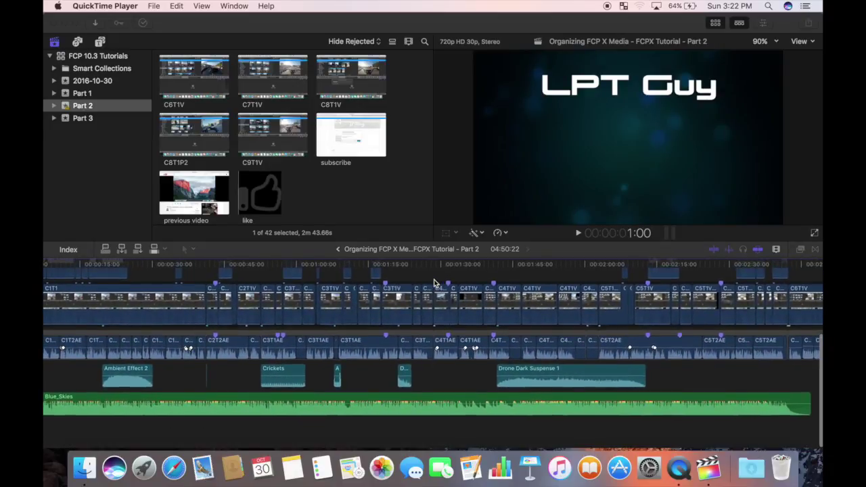
pyautogui.hscroll(-3, 433, 283)
pyautogui.scroll(1, 434, 282)
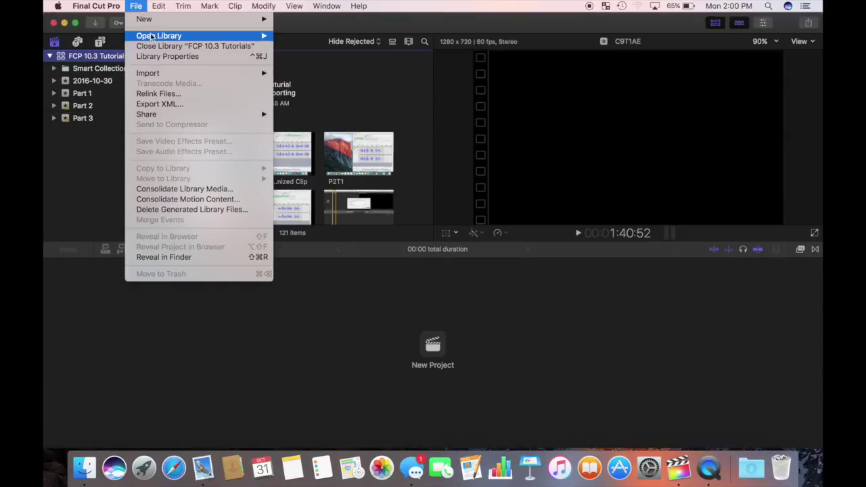
# Step: Open the Bike Trip library and create an empty 'Bike Adventures' project in the Day One event
pyautogui.moveTo(233, 37)
pyautogui.click(288, 39)
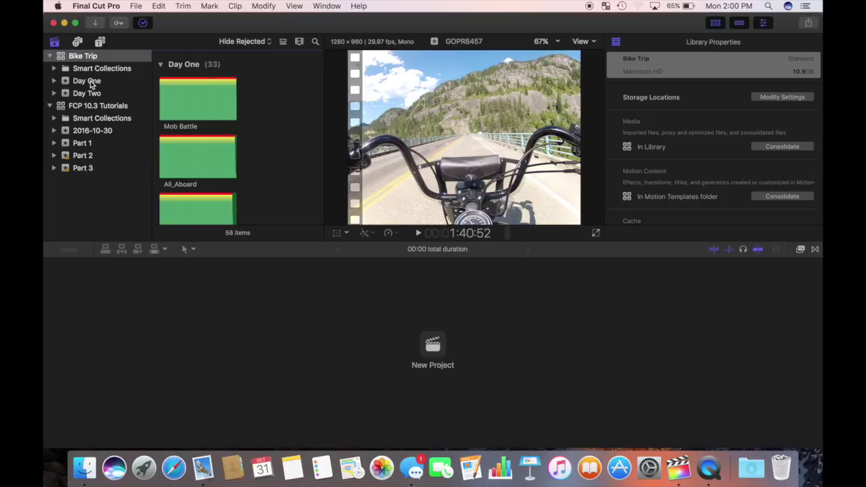
pyautogui.rightClick(90, 82)
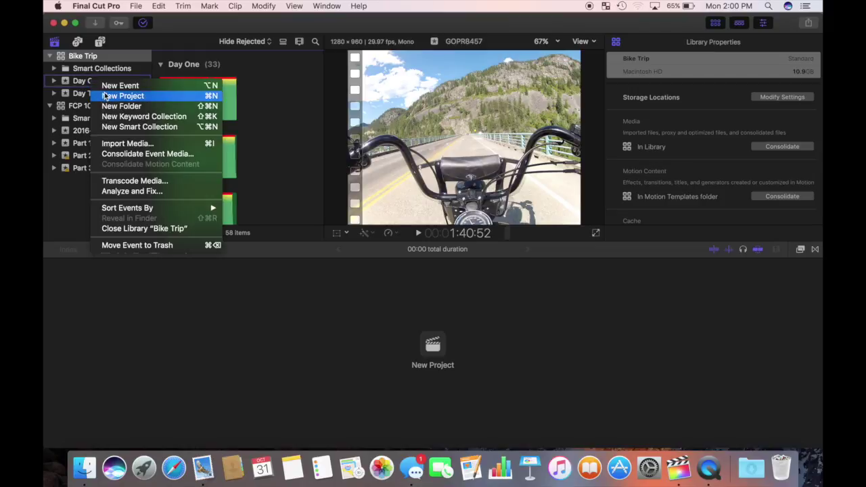
pyautogui.click(105, 98)
pyautogui.write('Bike')
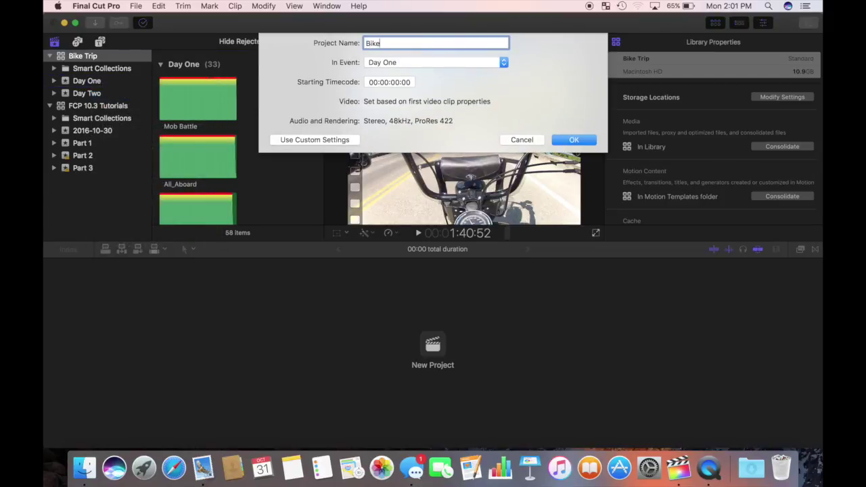
pyautogui.write(' Adventures')
pyautogui.click(568, 141)
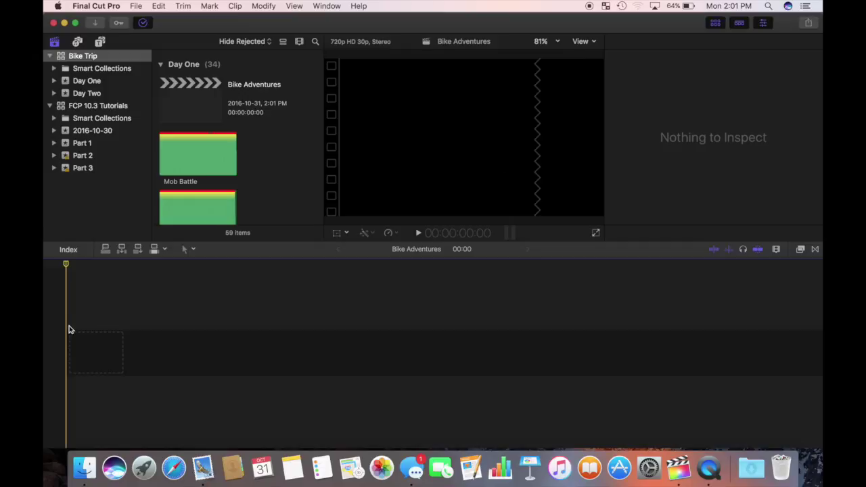
# Step: Show Day One's Freeway clips and place GOPR8454 at the start of the project
pyautogui.click(54, 80)
pyautogui.click(87, 130)
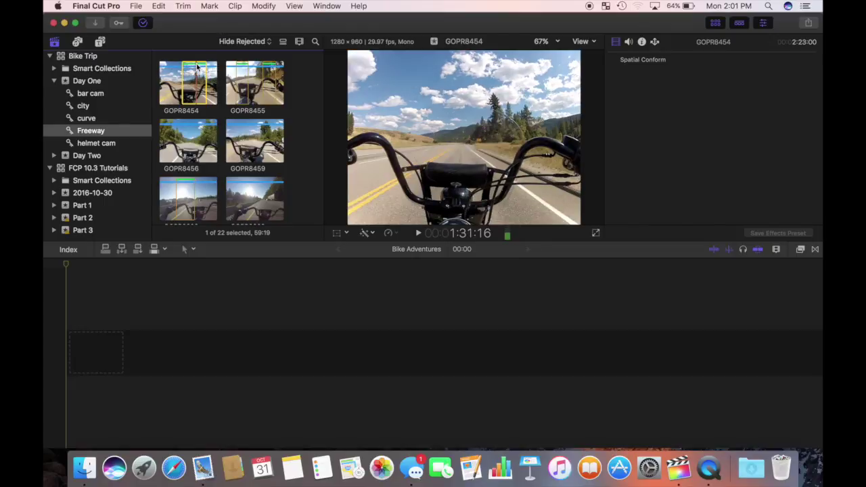
pyautogui.moveTo(193, 75); pyautogui.dragTo(97, 319)
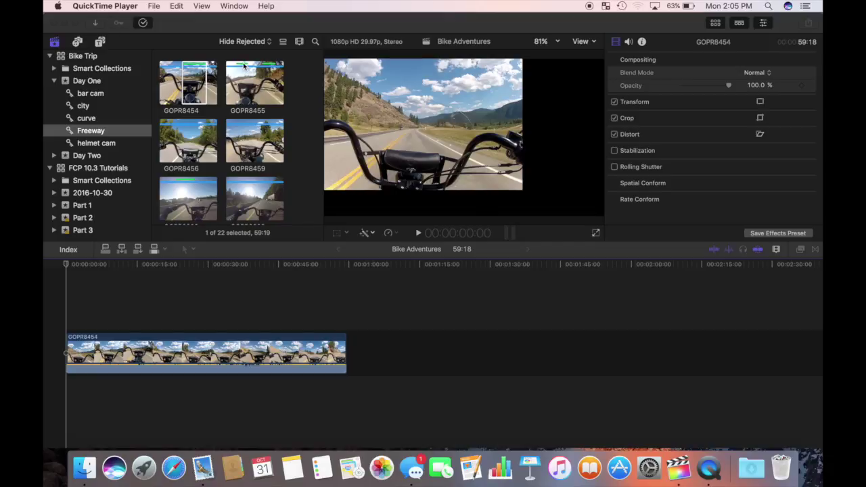
# Step: Append GOPR8455, then set an in point later in it and append that portion too
pyautogui.click(244, 65)
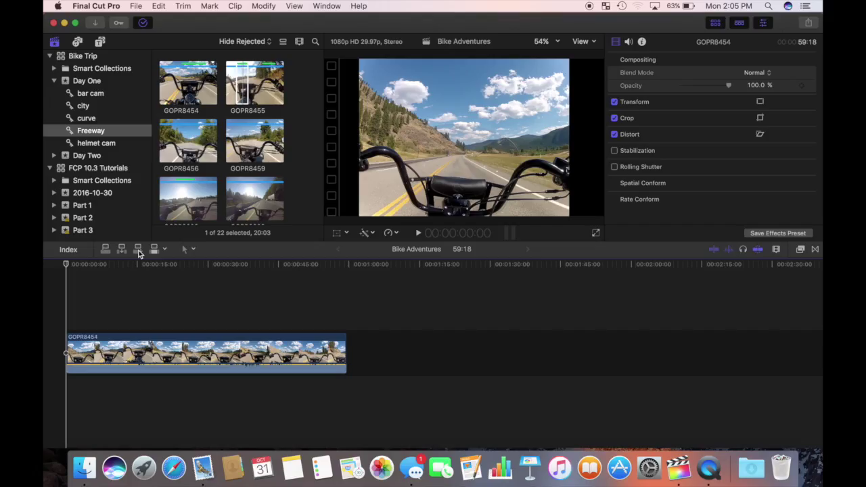
pyautogui.click(138, 250)
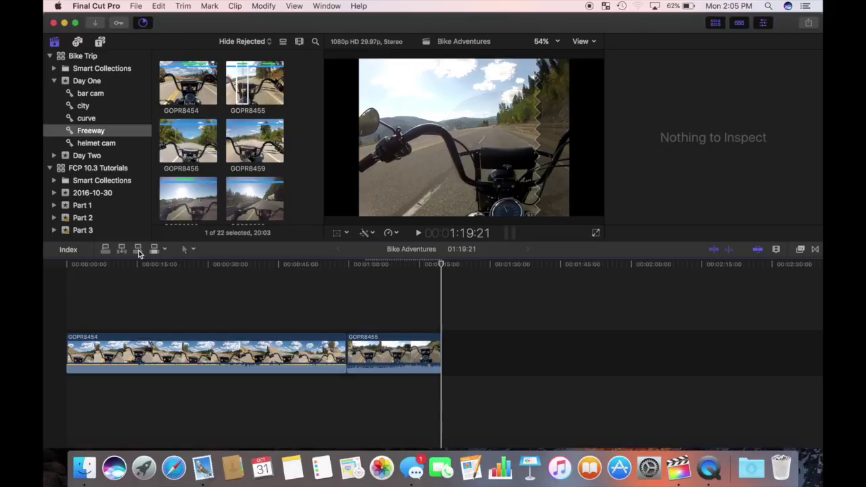
pyautogui.click(268, 68)
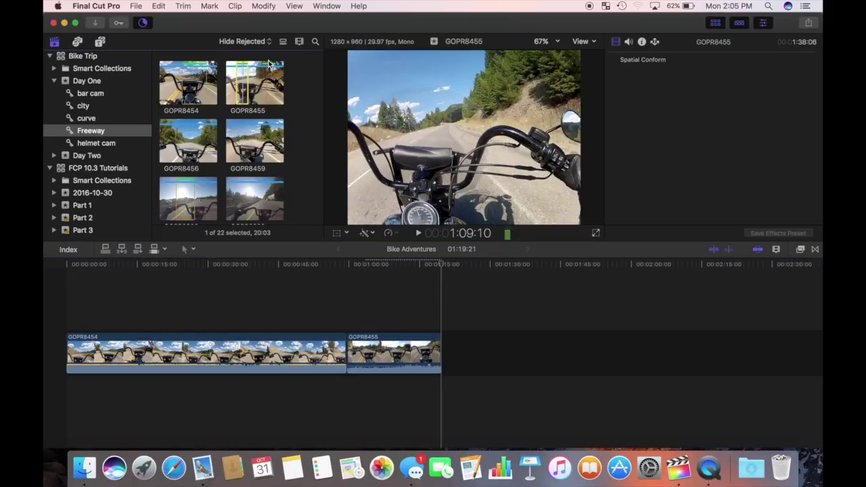
pyautogui.press('i')
pyautogui.press('e')
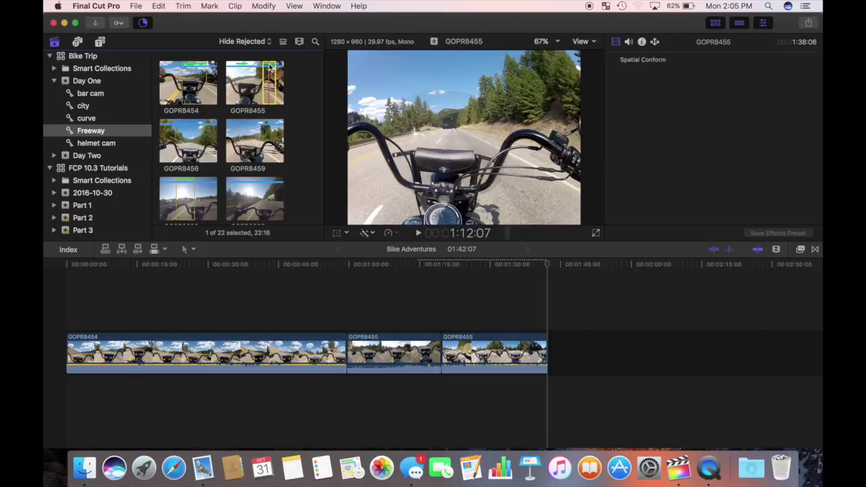
# Step: Select seven more Freeway clips, including GOPR2612, GOPR2618 and GOPR2619, and append them
pyautogui.scroll(-10, 224, 135)
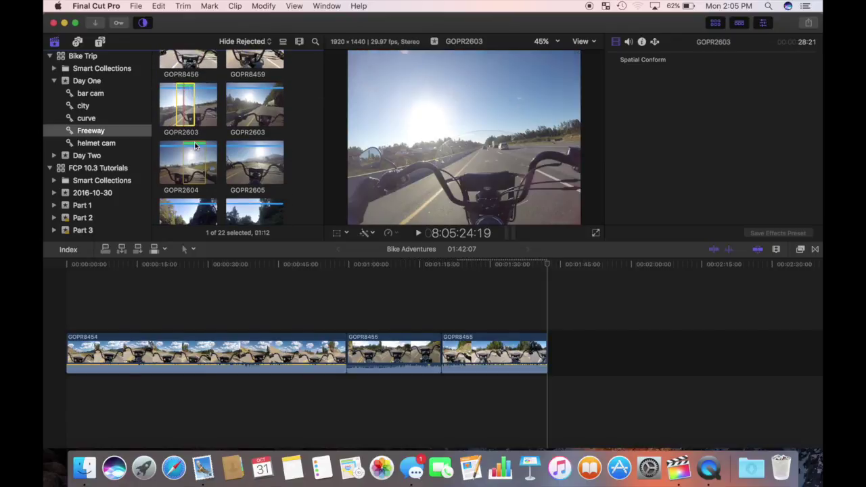
pyautogui.keyDown('super'); pyautogui.click(195, 150); pyautogui.keyUp('super')
pyautogui.scroll(-5, 196, 135)
pyautogui.keyDown('super'); pyautogui.click(196, 122); pyautogui.keyUp('super')
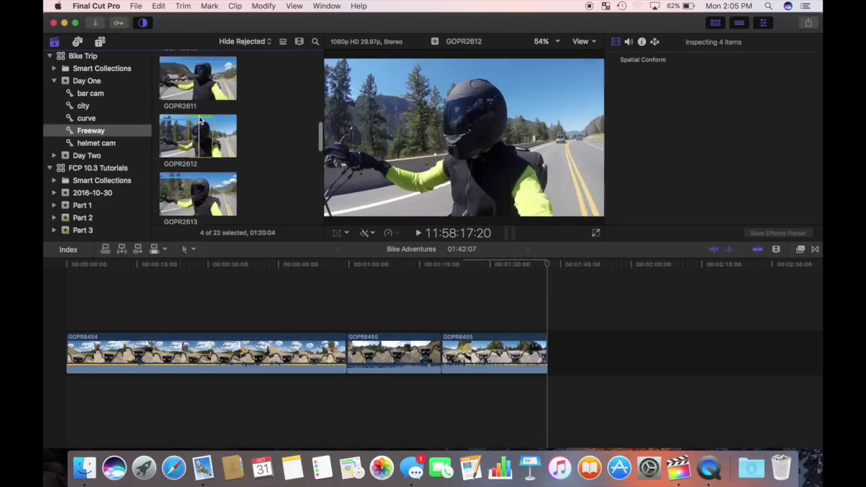
pyautogui.keyDown('super'); pyautogui.click(200, 119); pyautogui.keyUp('super')
pyautogui.scroll(-4, 197, 136)
pyautogui.keyDown('super'); pyautogui.click(198, 125); pyautogui.keyUp('super')
pyautogui.keyDown('super'); pyautogui.click(198, 183); pyautogui.keyUp('super')
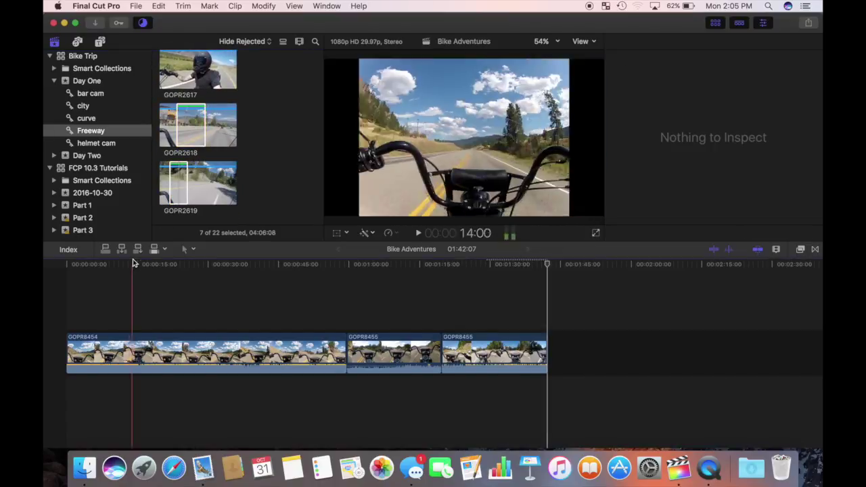
pyautogui.click(137, 249)
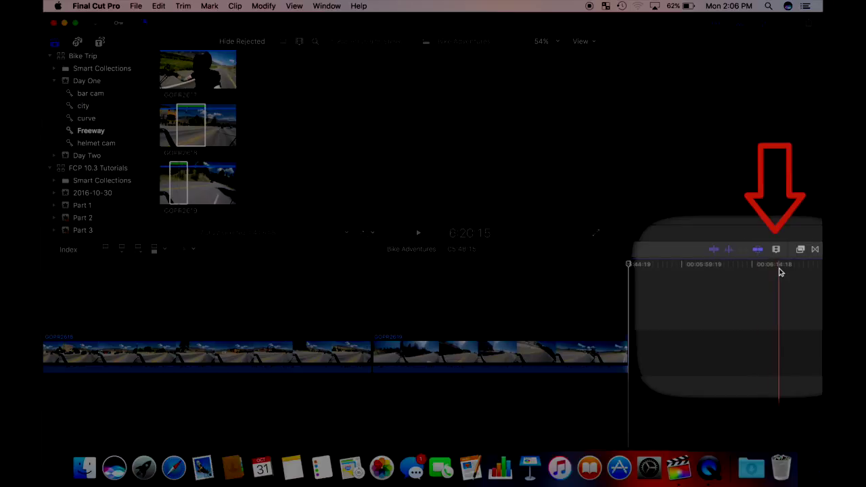
# Step: Zoom the timeline out and in, then fit the whole 05:48:15 project to the view
pyautogui.click(776, 249)
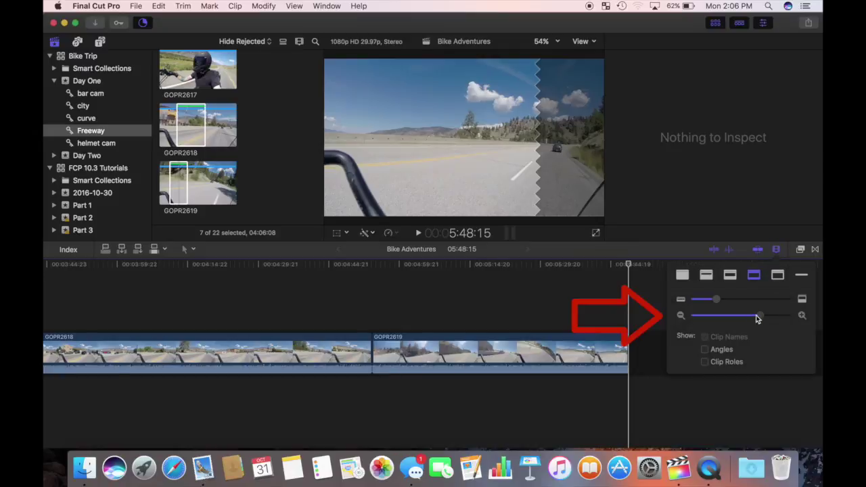
pyautogui.moveTo(759, 316); pyautogui.dragTo(719, 316)
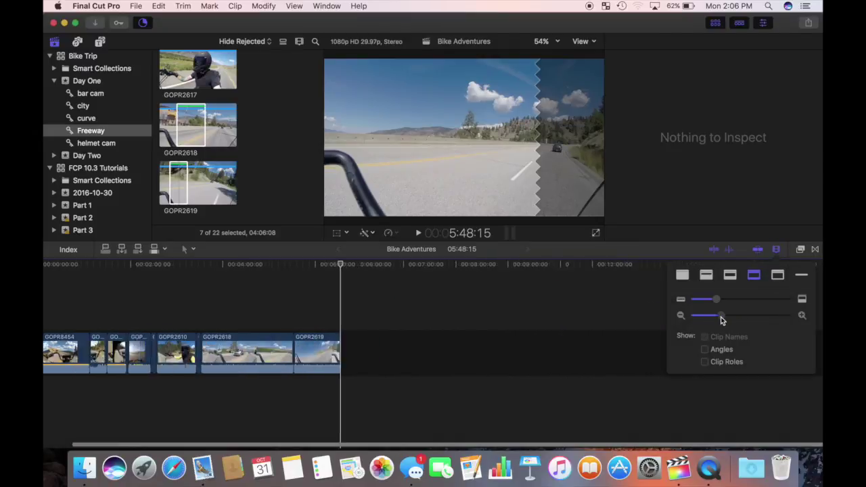
pyautogui.click(776, 249)
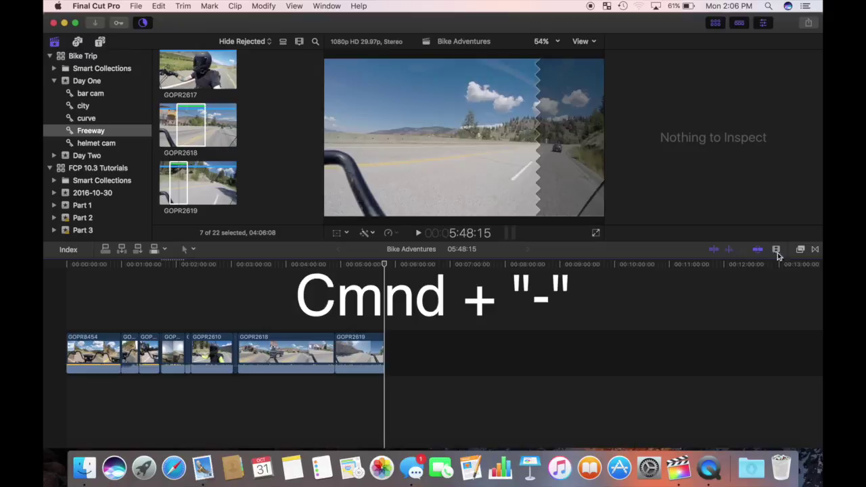
pyautogui.press('super+equal')
pyautogui.hscroll(-3, 562, 374)
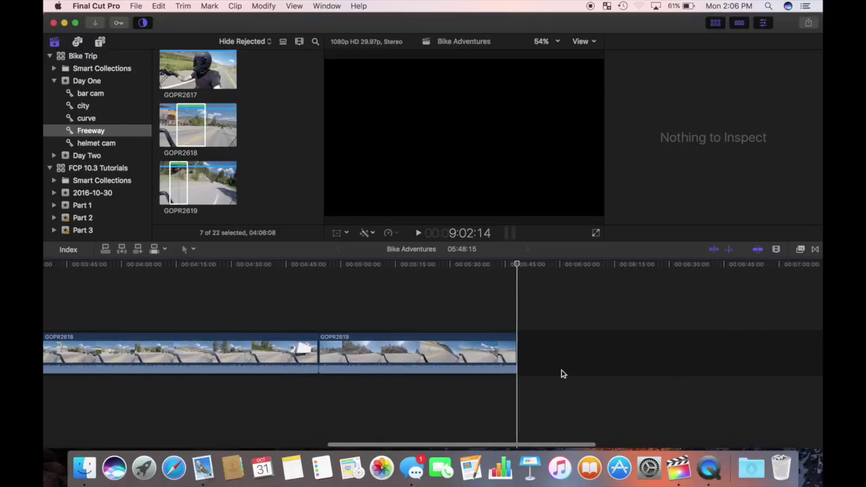
pyautogui.hotkey('shift', 'z')
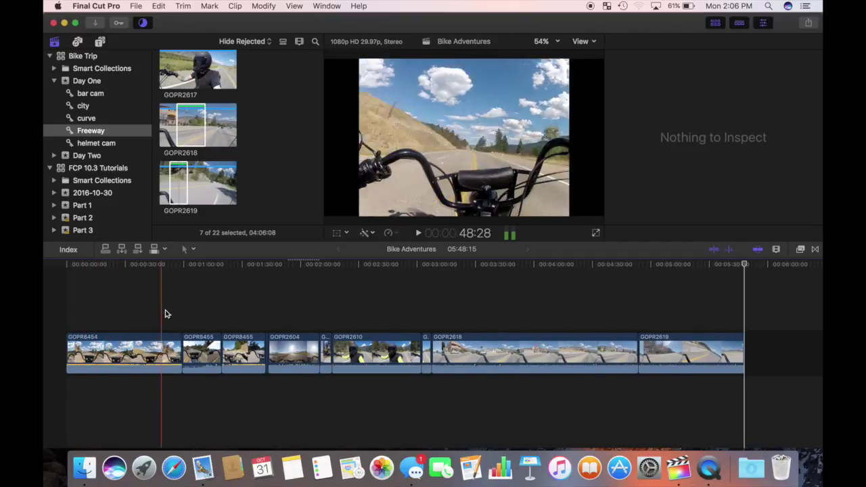
pyautogui.click(207, 307)
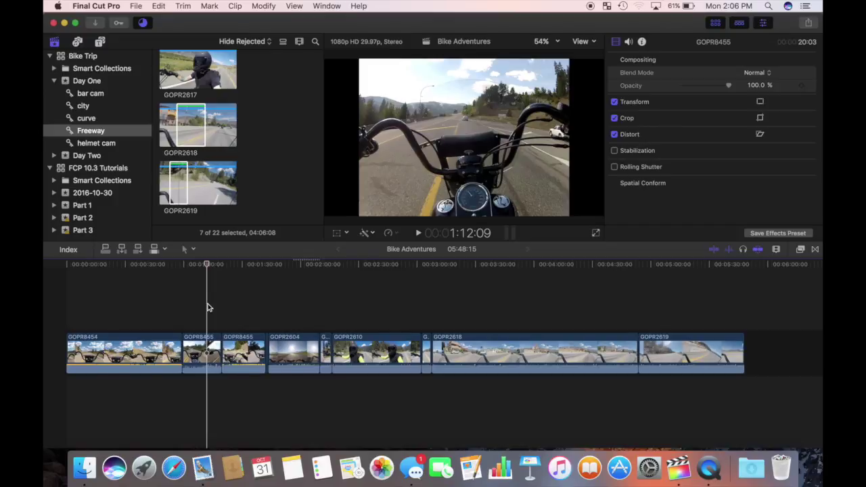
pyautogui.press('space')
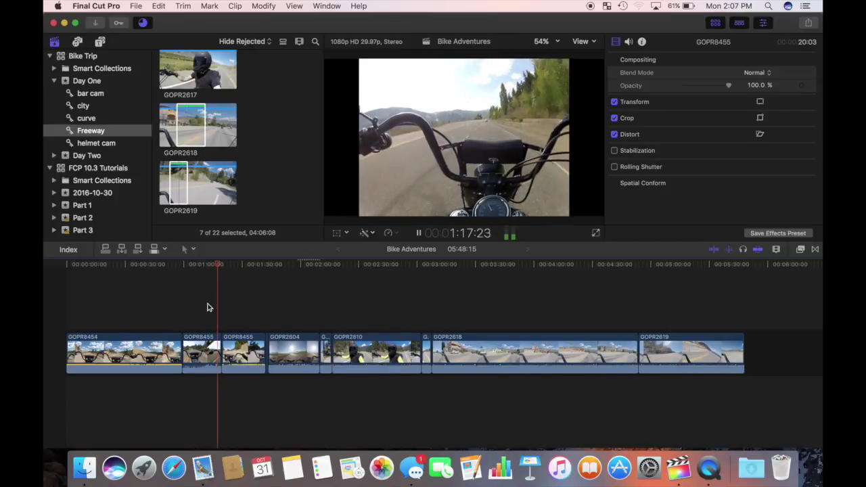
pyautogui.press('Home')
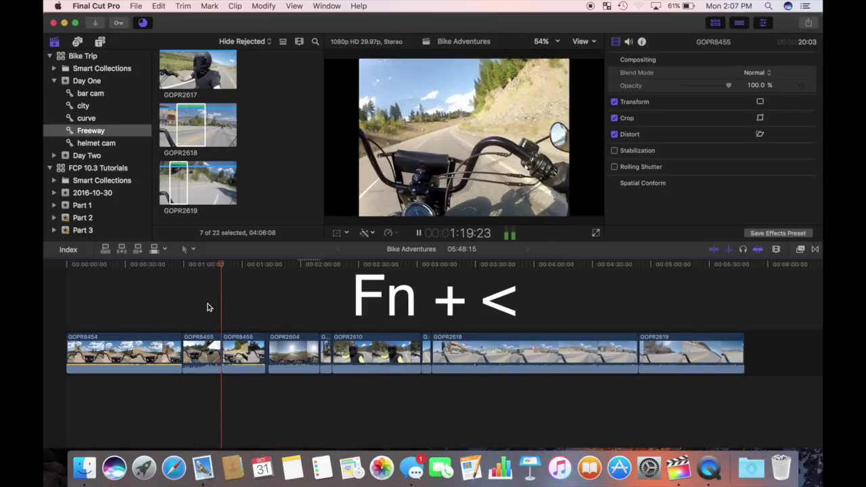
pyautogui.press('space')
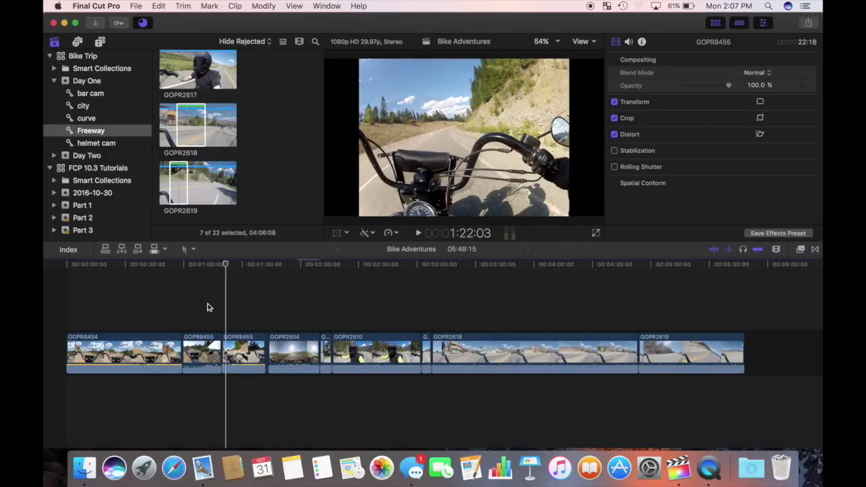
pyautogui.press('Home')
pyautogui.press('space')
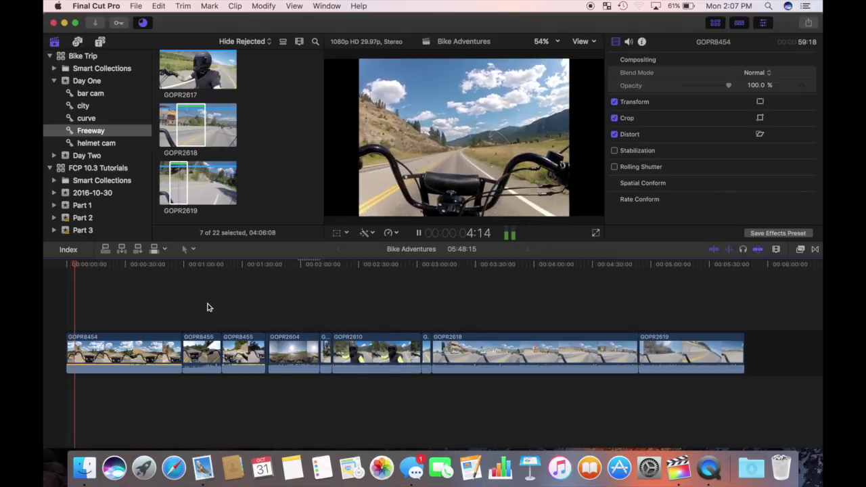
pyautogui.press('k')
pyautogui.press('l')
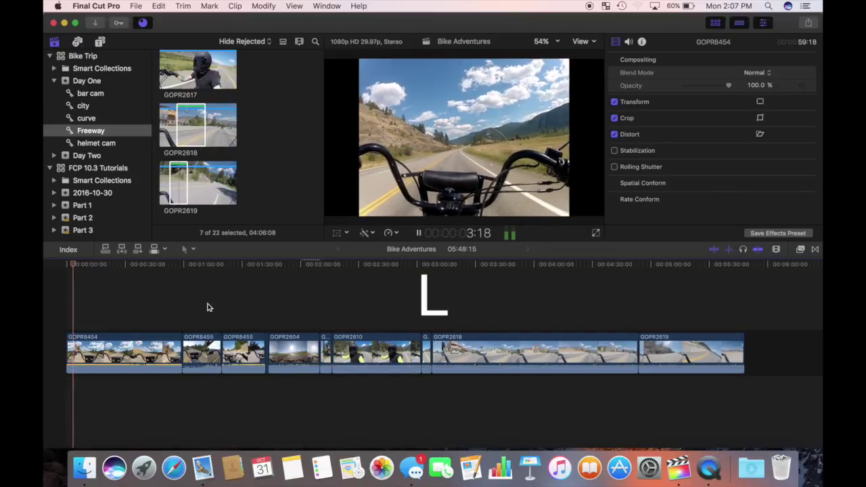
pyautogui.press('k')
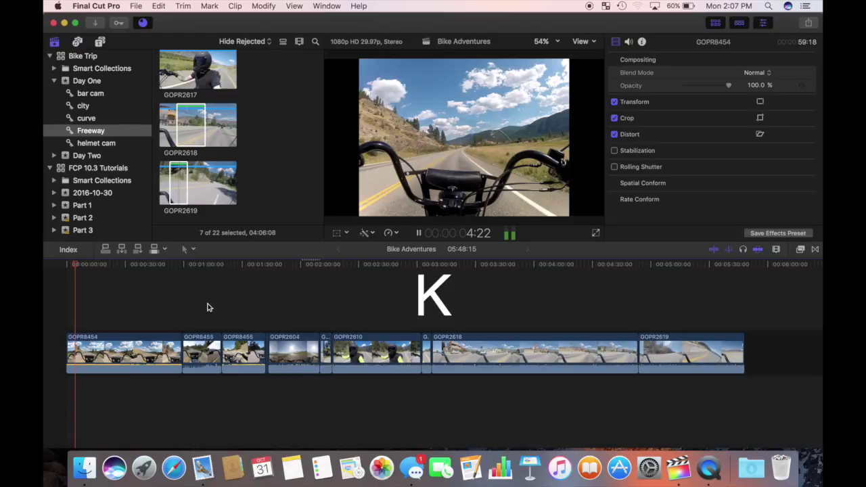
pyautogui.press('j')
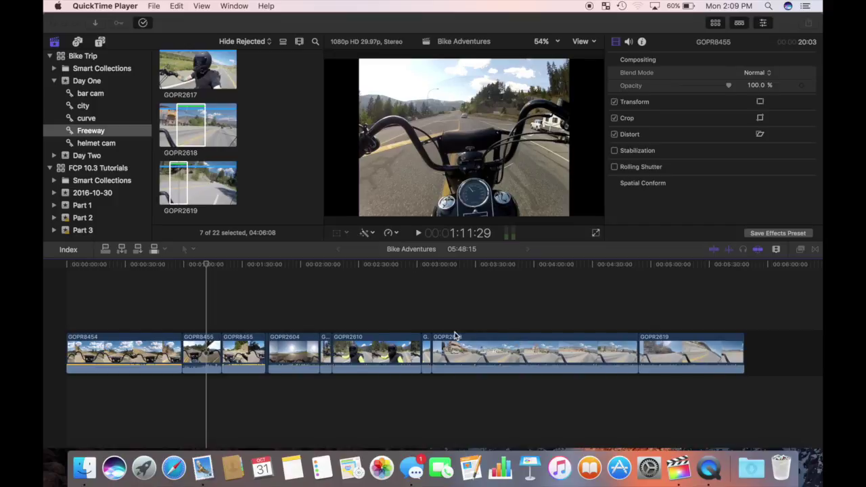
pyautogui.click(406, 336)
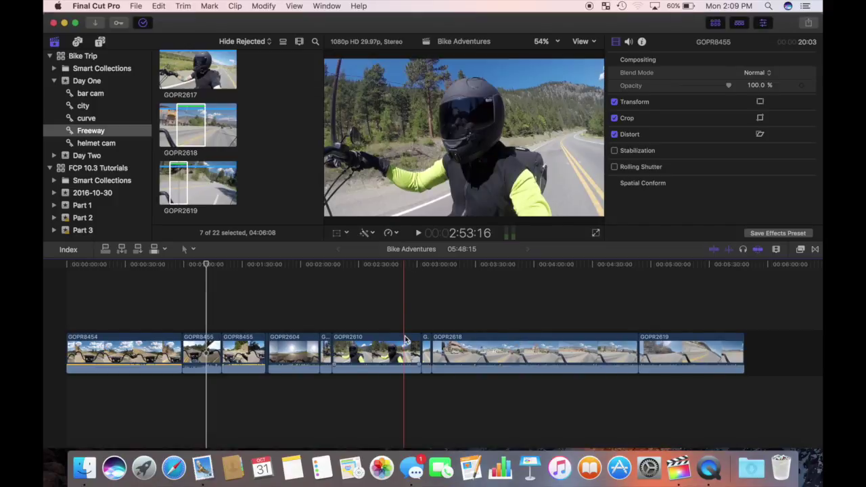
pyautogui.click(388, 339)
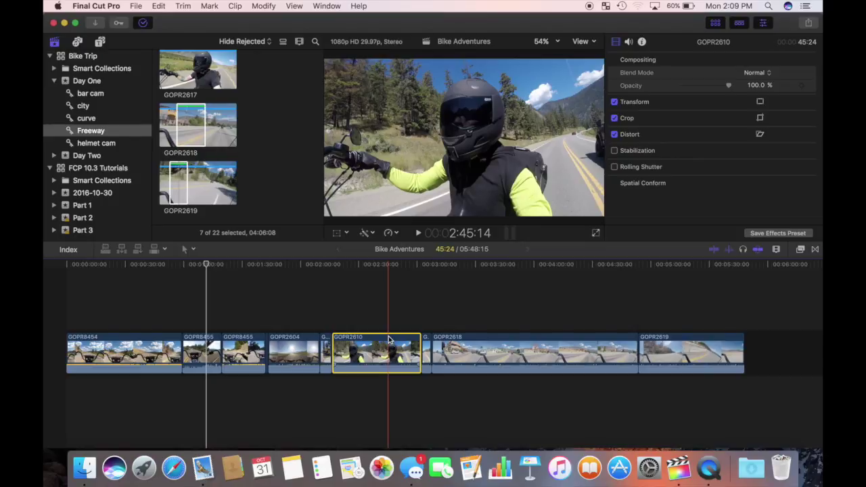
pyautogui.press('Delete')
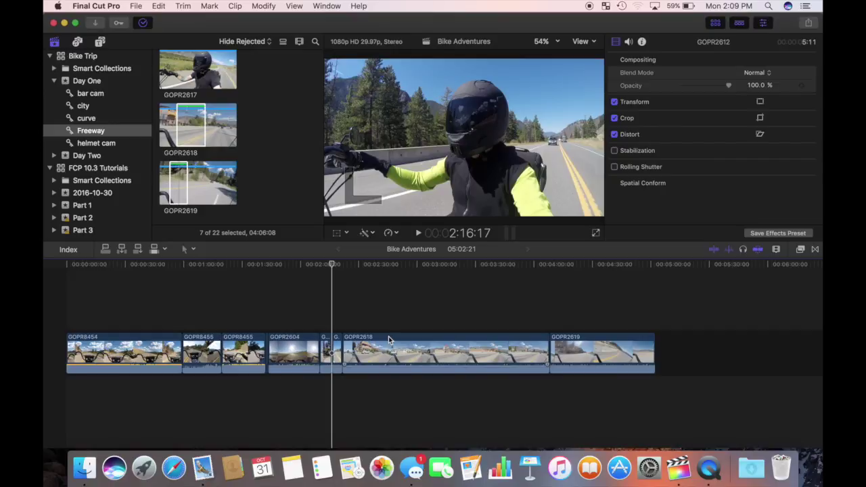
pyautogui.press('super+z')
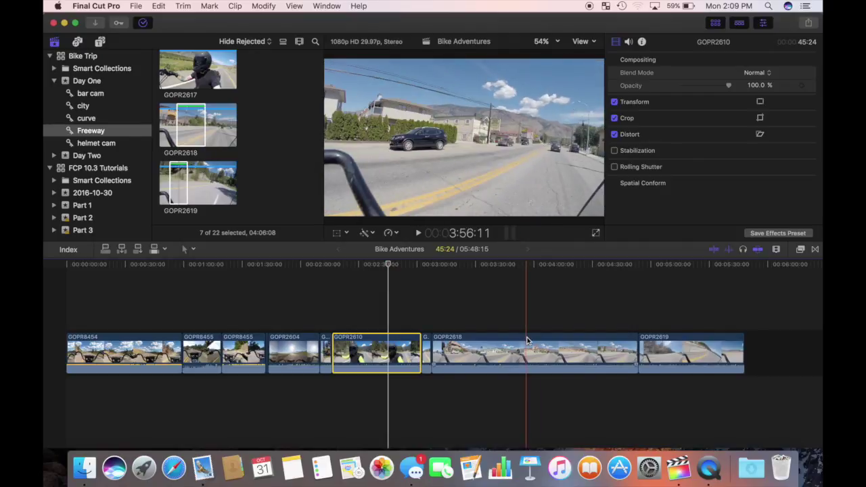
# Step: Drag GOPR2618 left so it sits just before GOPR2610 in the primary storyline
pyautogui.click(526, 336)
pyautogui.moveTo(480, 342); pyautogui.dragTo(300, 336)
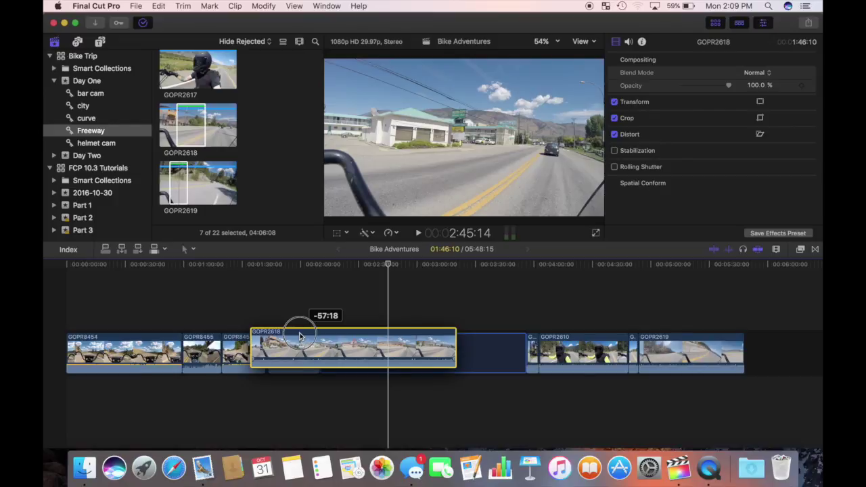
pyautogui.moveTo(300, 336); pyautogui.dragTo(391, 338)
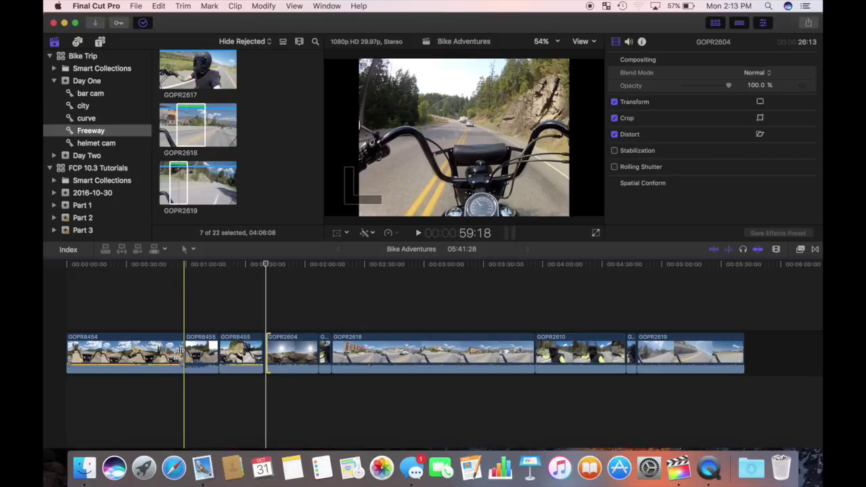
# Step: Extend GOPR8454's end, shorten the first GOPR8455's end, and choose the Trim tool
pyautogui.click(181, 355)
pyautogui.moveTo(181, 355); pyautogui.dragTo(238, 357)
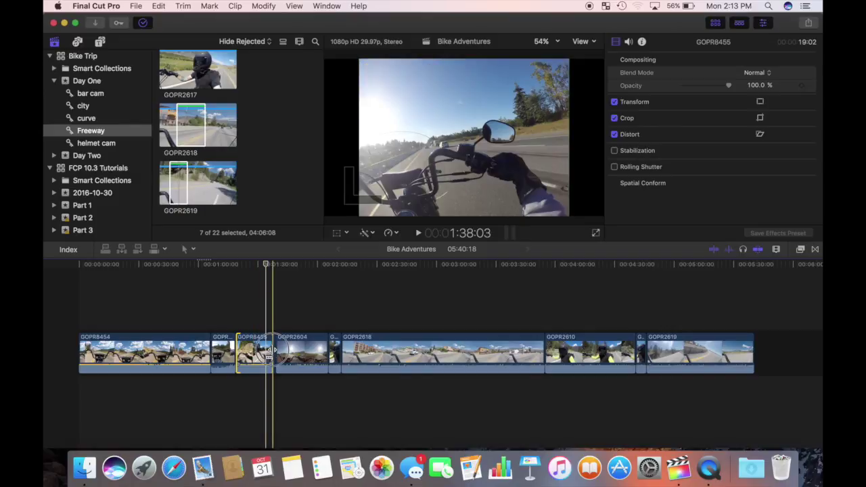
pyautogui.click(270, 352)
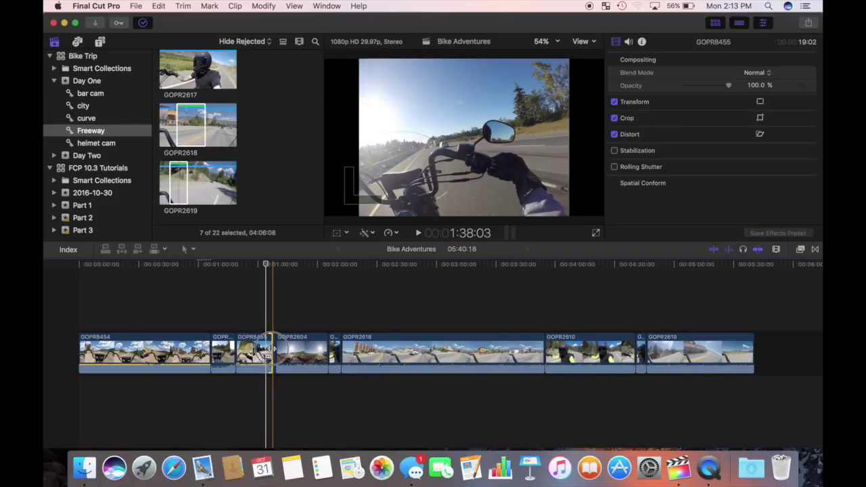
pyautogui.moveTo(270, 352); pyautogui.dragTo(266, 352)
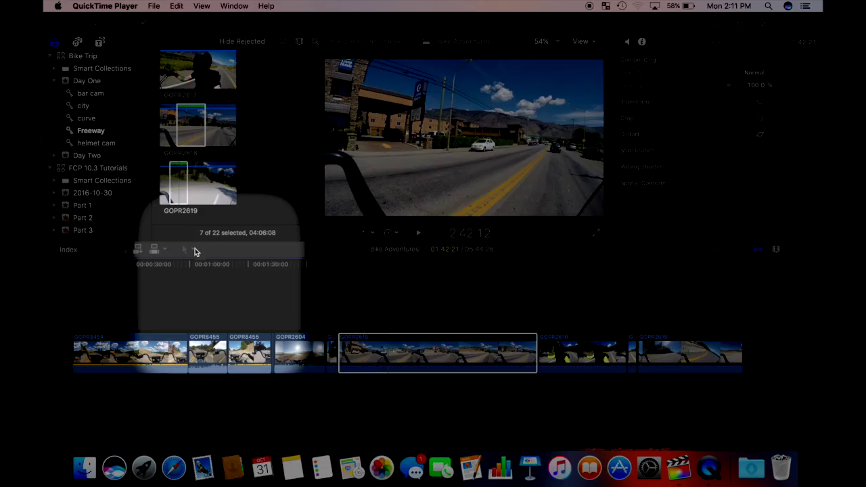
pyautogui.click(194, 250)
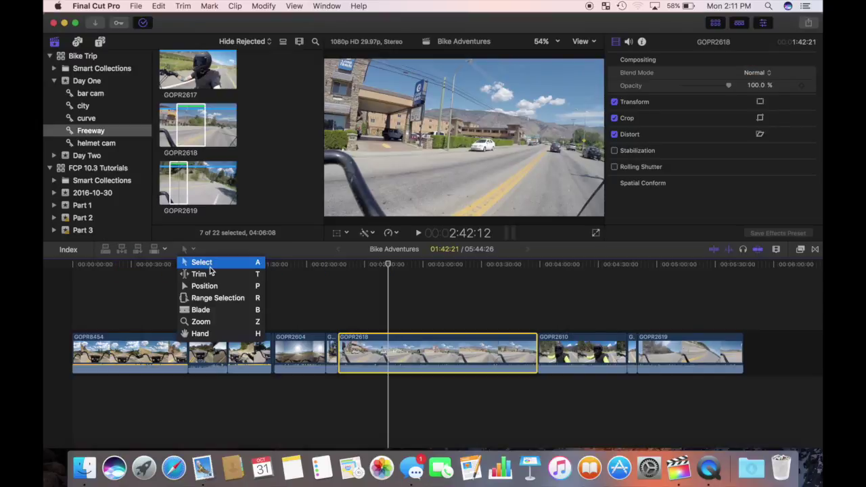
pyautogui.click(202, 274)
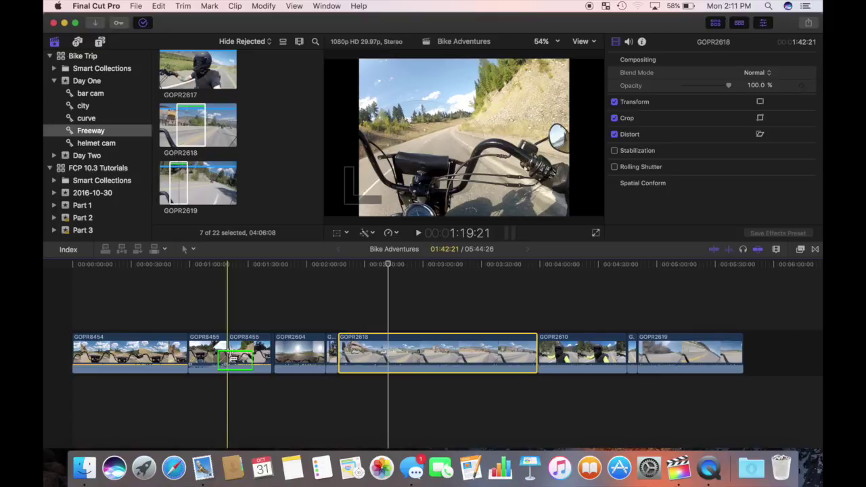
# Step: Zoom in and drag the cut between the GOPR8455 clips left, bringing the project to 05:42:00
pyautogui.press('super+equal')
pyautogui.press('super+equal')
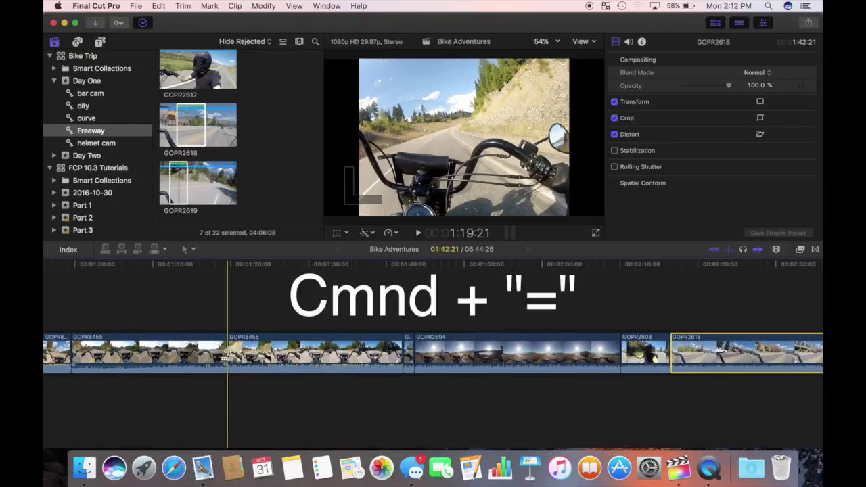
pyautogui.press('super+equal')
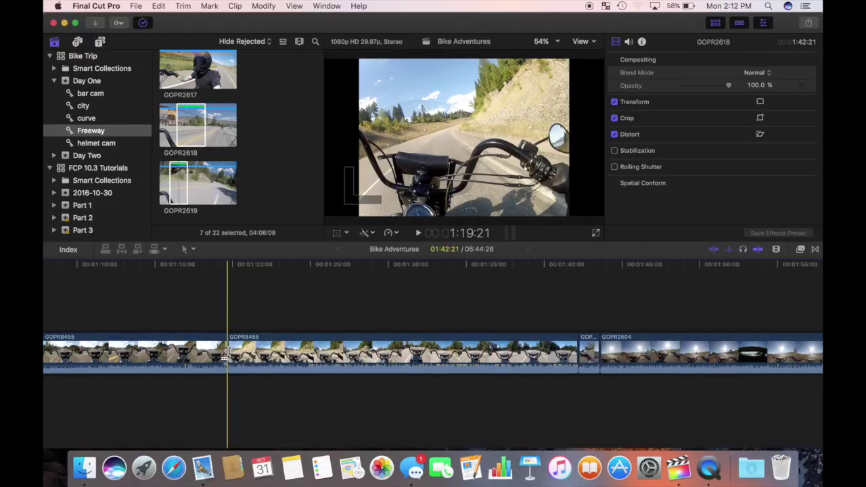
pyautogui.click(225, 357)
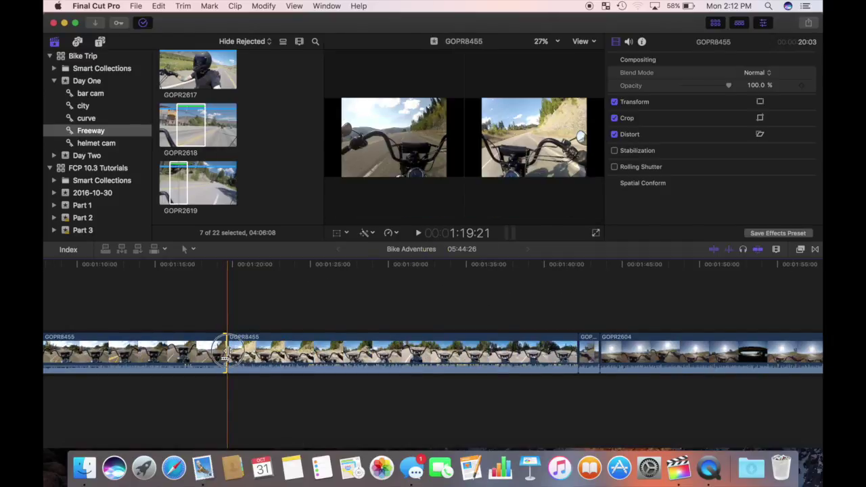
pyautogui.moveTo(226, 357); pyautogui.dragTo(183, 383)
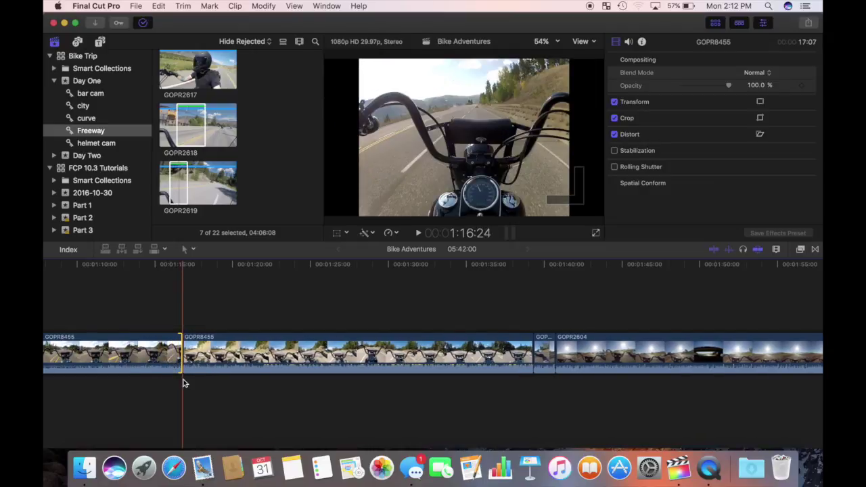
# Step: Extend the second GOPR8455 by two frames and nudge the GOPR2603/GOPR2604 cut three frames earlier
pyautogui.click(531, 351)
pyautogui.moveTo(530, 351); pyautogui.dragTo(533, 351)
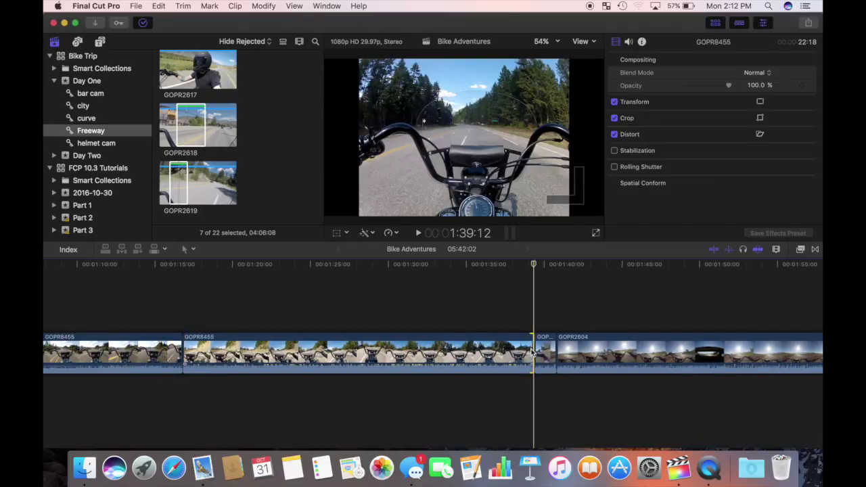
pyautogui.press('super+equal')
pyautogui.press('super+equal')
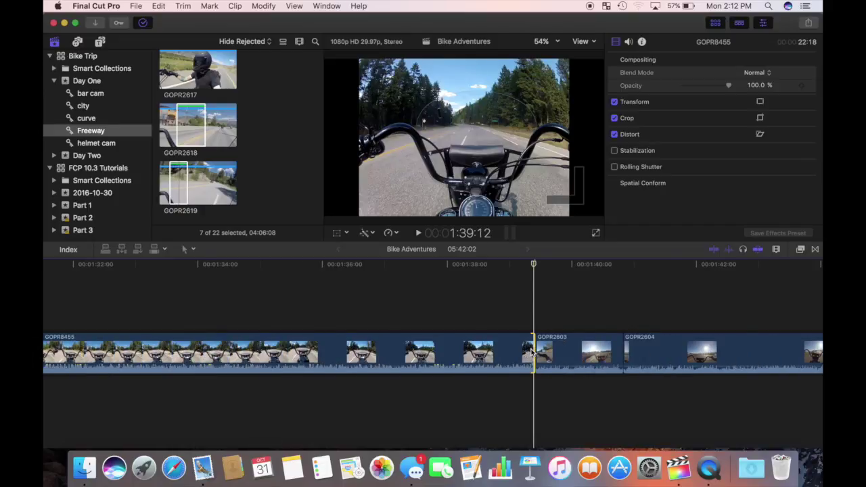
pyautogui.click(619, 352)
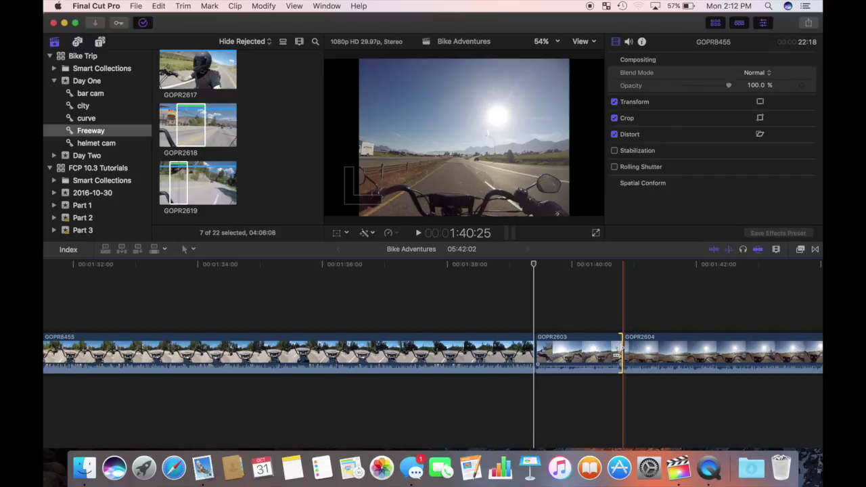
pyautogui.press('.')
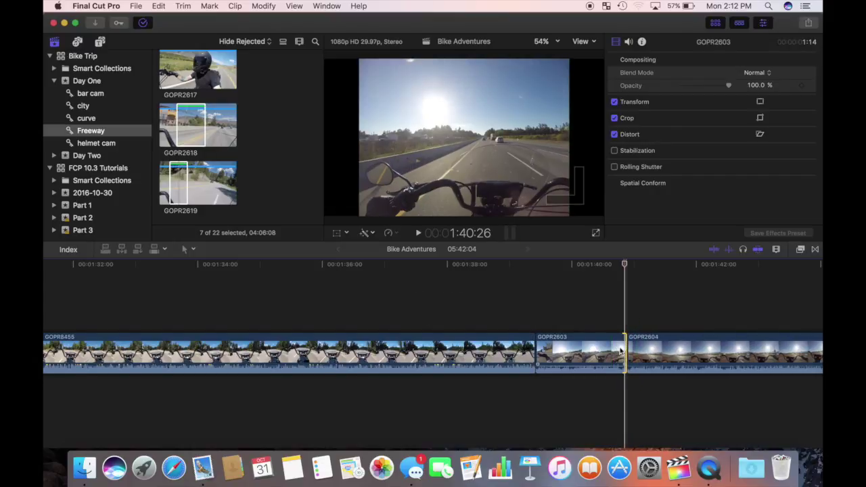
pyautogui.press(',')
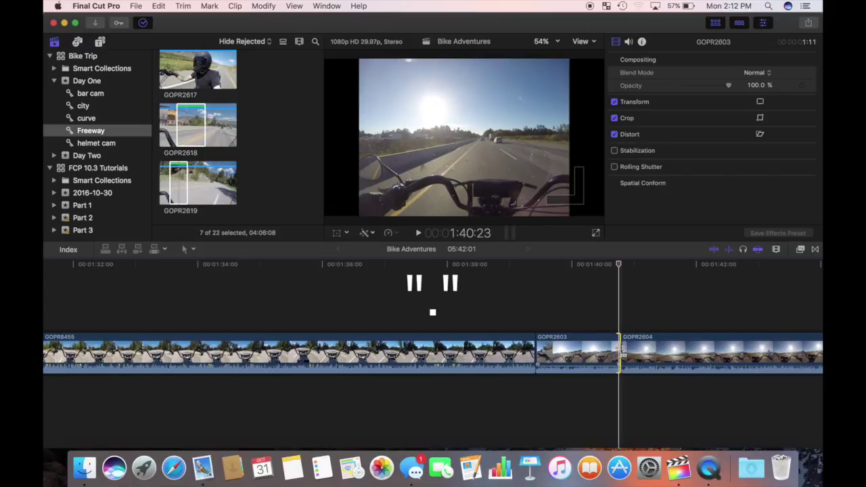
pyautogui.press(',')
pyautogui.press(',')
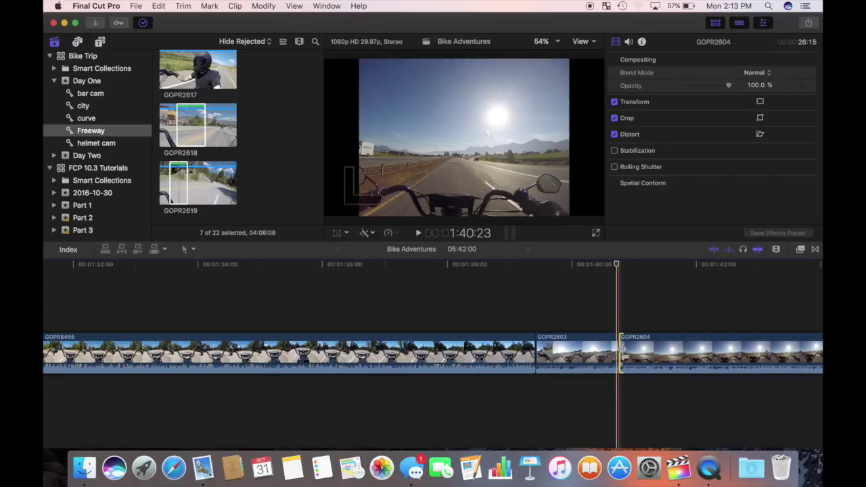
pyautogui.press(',')
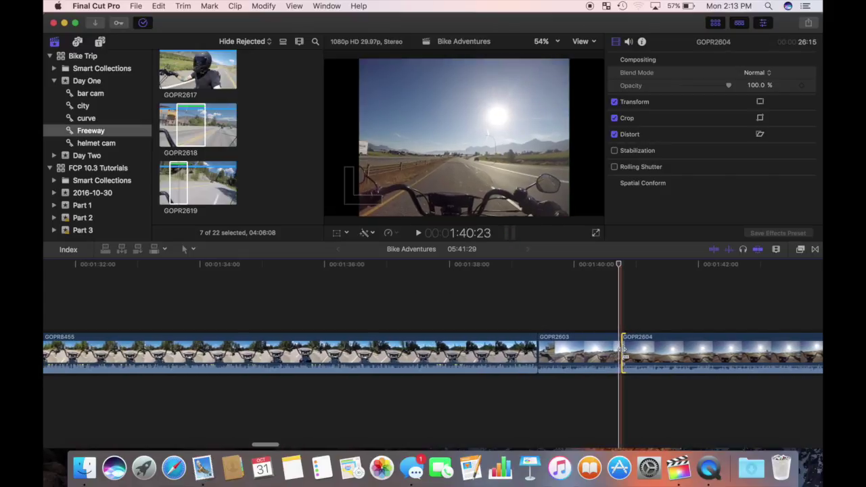
pyautogui.press(',')
# Step: Fit the timeline and ripple-trim the GOPR8454/GOPR8455 and GOPR2610/GOPR2612 cuts to reach 05:12:12
pyautogui.hotkey('shift', 'z')
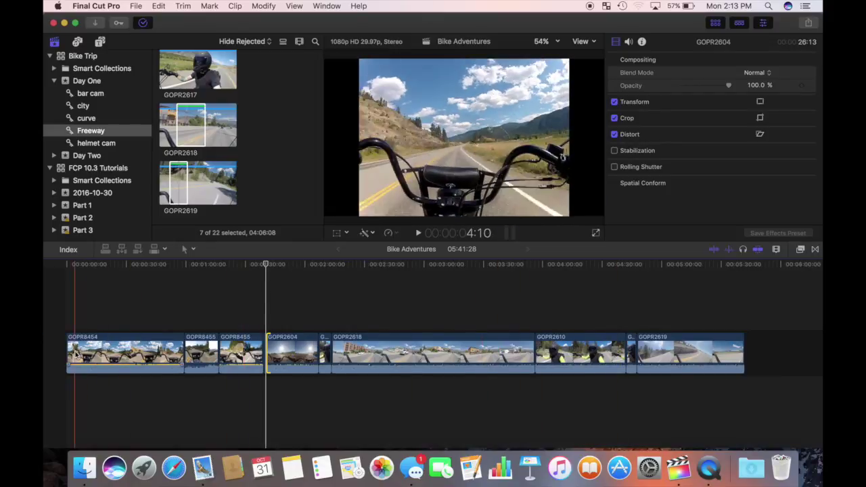
pyautogui.moveTo(183, 352); pyautogui.dragTo(266, 358)
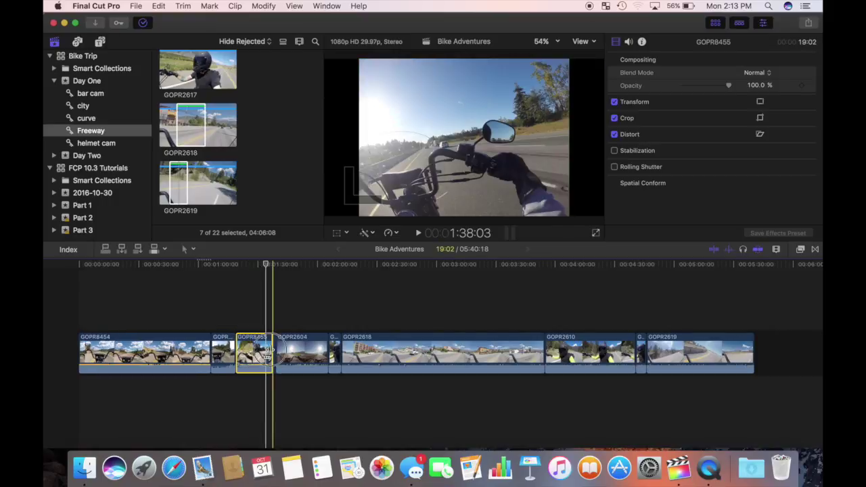
pyautogui.moveTo(321, 359); pyautogui.dragTo(621, 355)
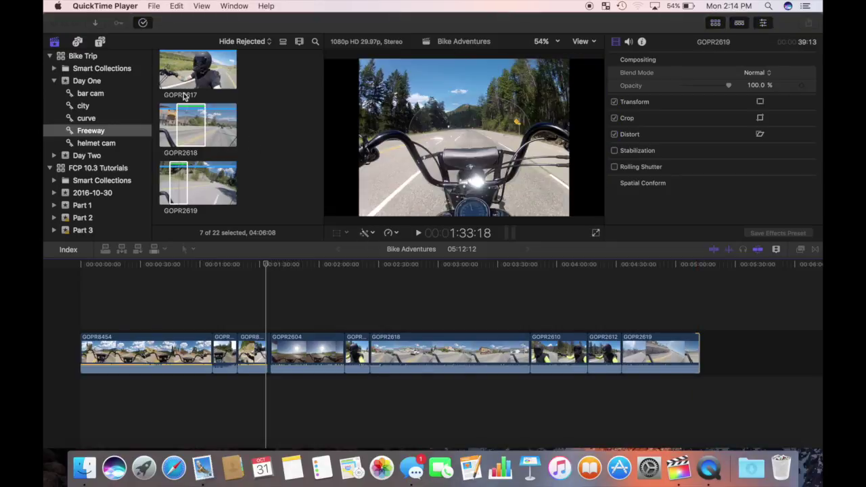
# Step: Mark a 03:05 range in the Freeway clip GOPR2614 and select it as the insert source
pyautogui.click(261, 80)
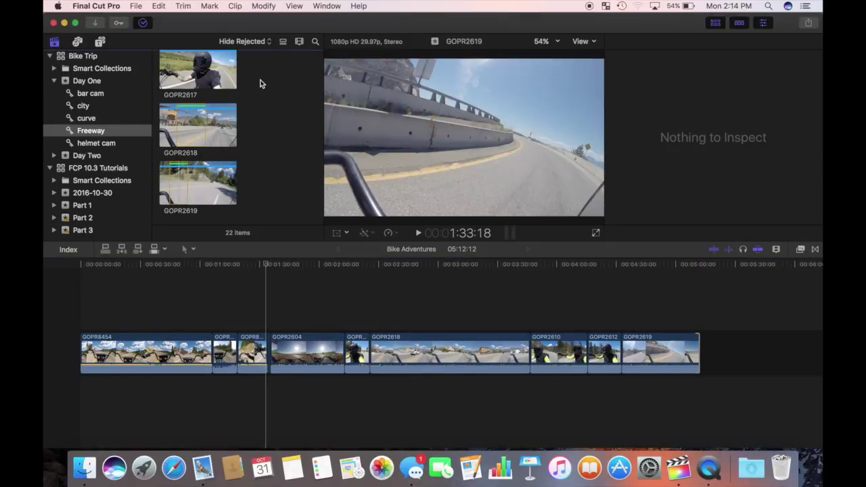
pyautogui.click(169, 76)
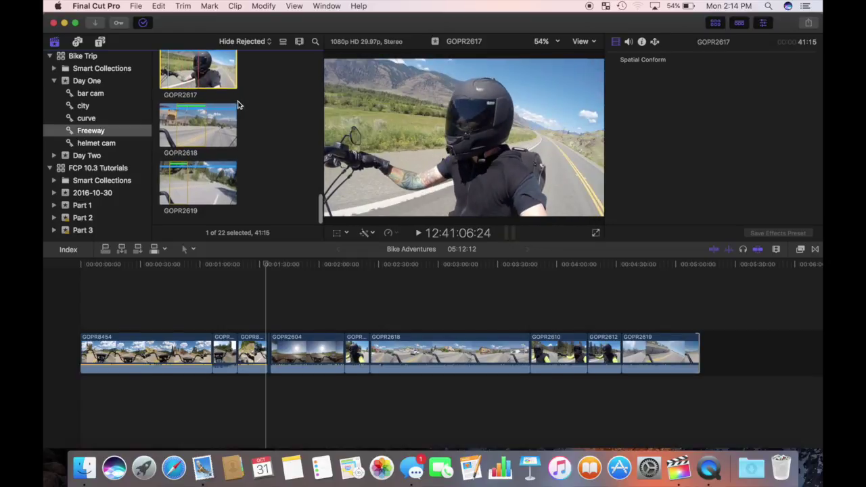
pyautogui.scroll(5, 244, 108)
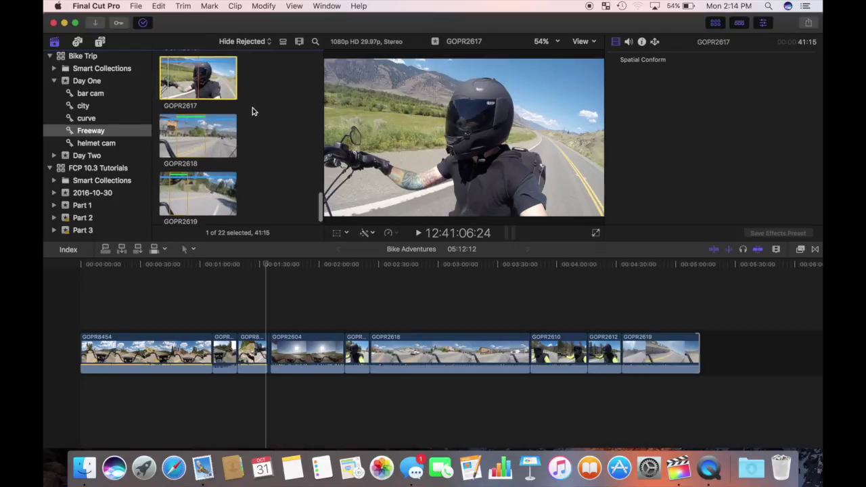
pyautogui.scroll(6, 252, 111)
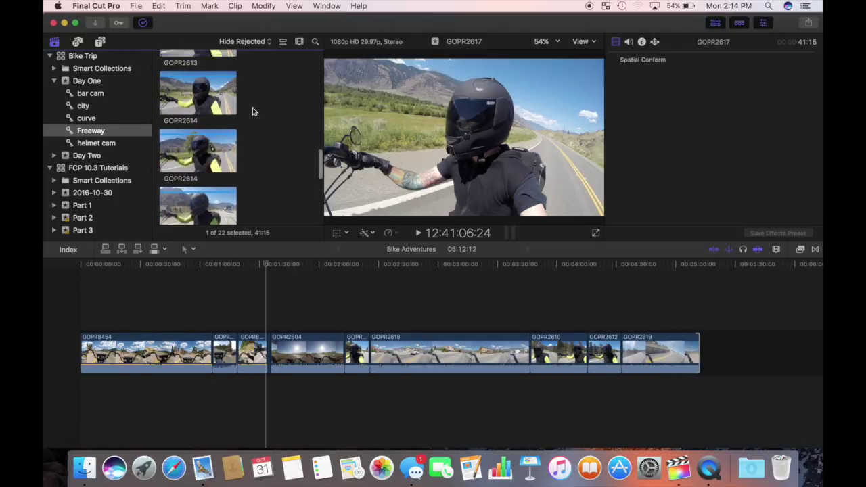
pyautogui.moveTo(177, 125); pyautogui.dragTo(217, 125)
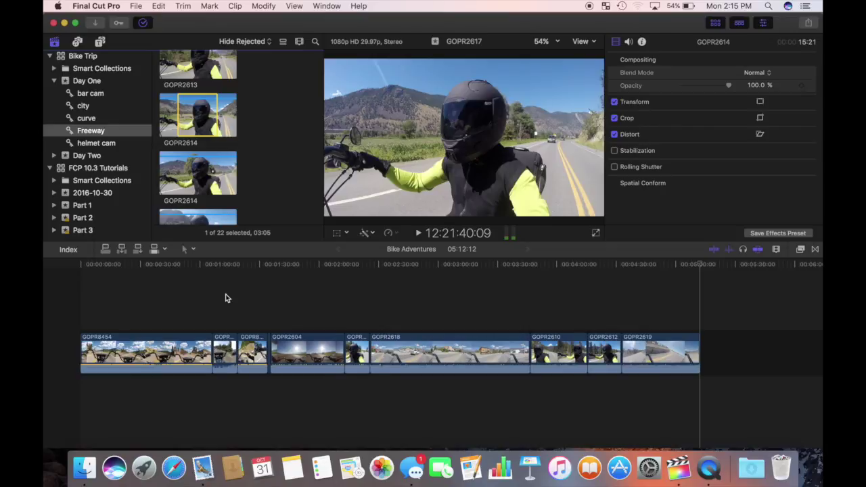
pyautogui.click(214, 312)
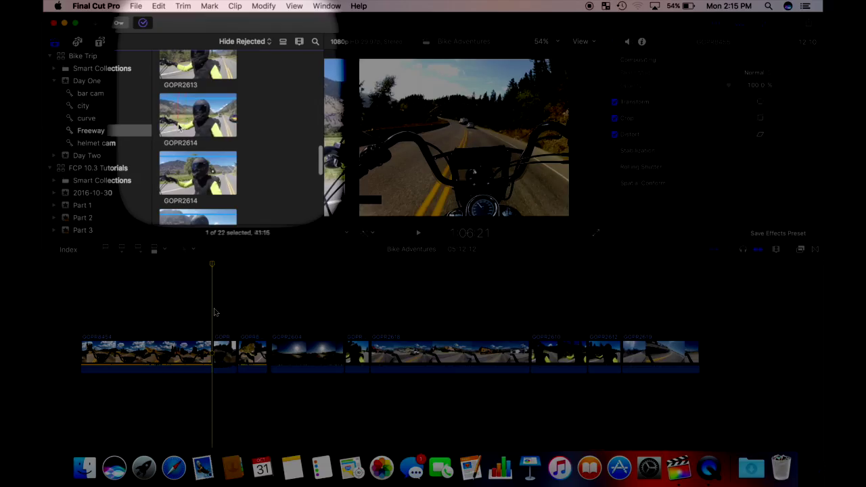
pyautogui.click(179, 125)
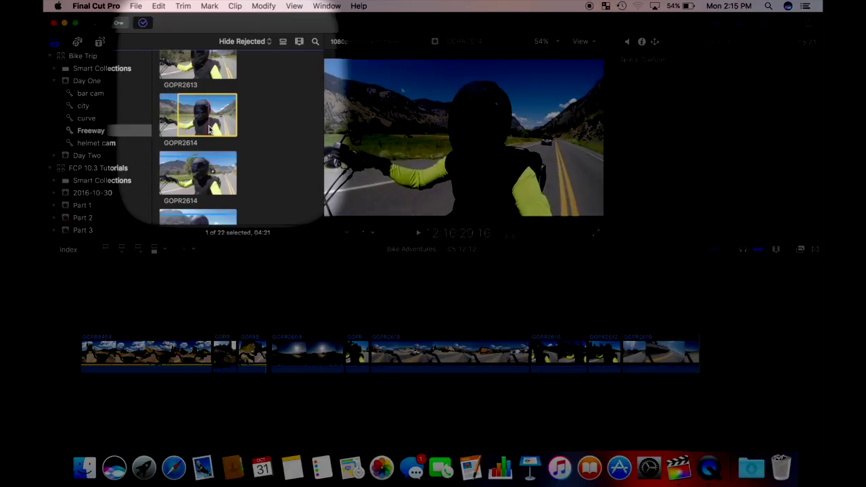
# Step: Insert the marked 03:05 range of GOPR2614 into the storyline at the playhead and inspect it
pyautogui.press('o')
pyautogui.press('w')
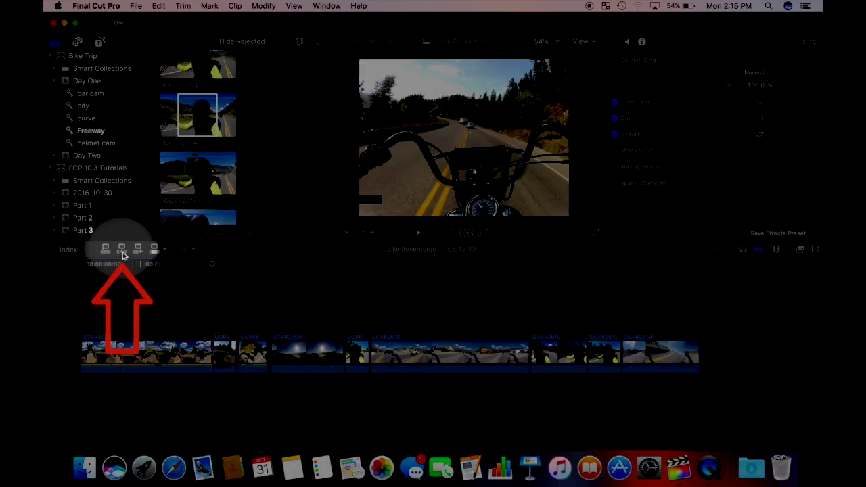
pyautogui.click(122, 250)
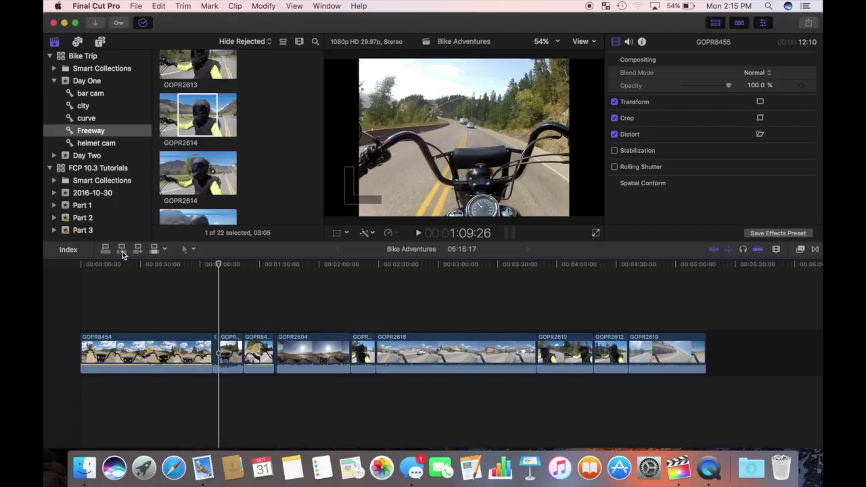
pyautogui.press('super+equal')
pyautogui.press('super+equal')
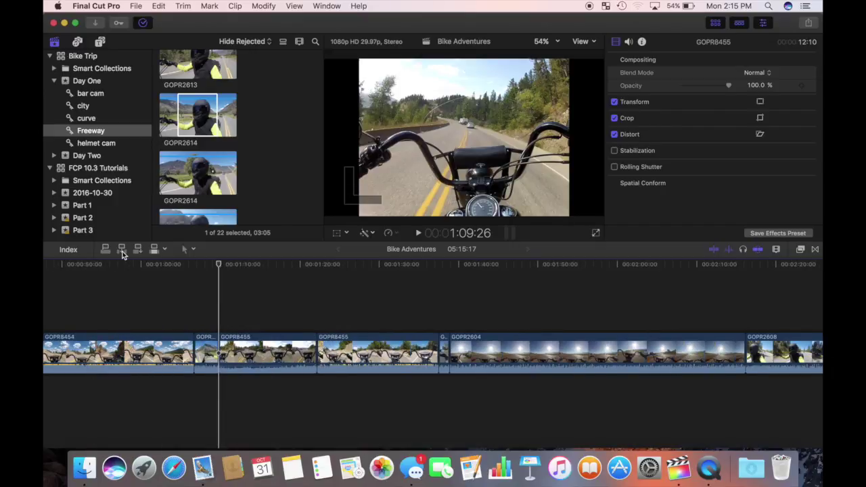
pyautogui.click(218, 129)
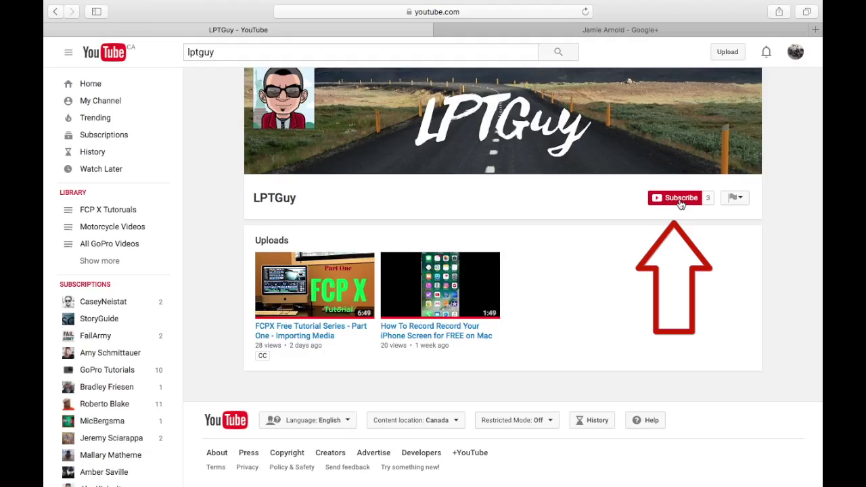
# Step: Subscribe to the tutorial channel and tick 'Send me all notifications for this channel'
pyautogui.click(680, 202)
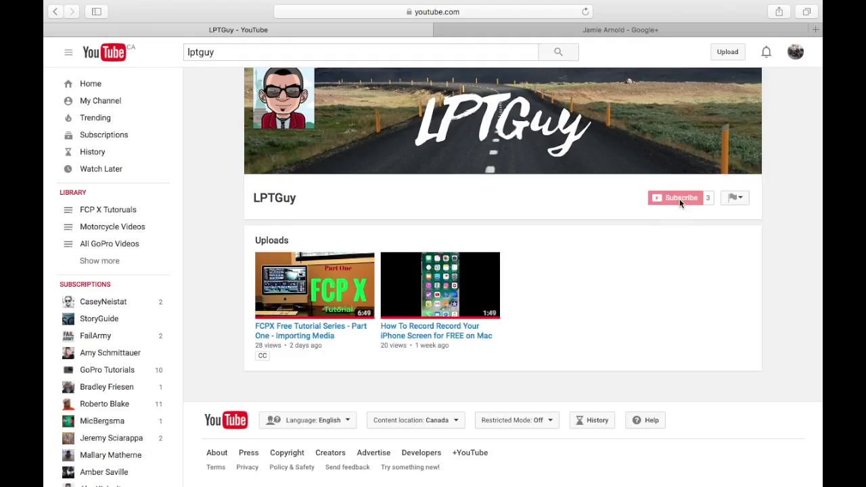
pyautogui.click(695, 199)
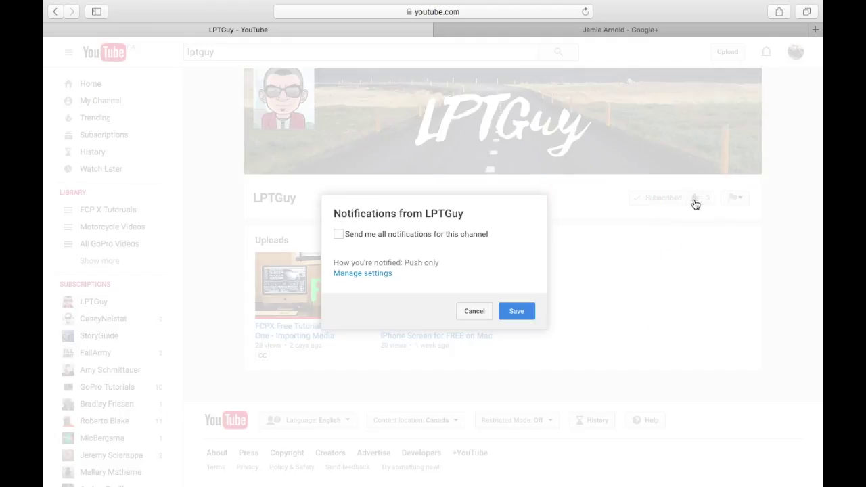
pyautogui.click(339, 236)
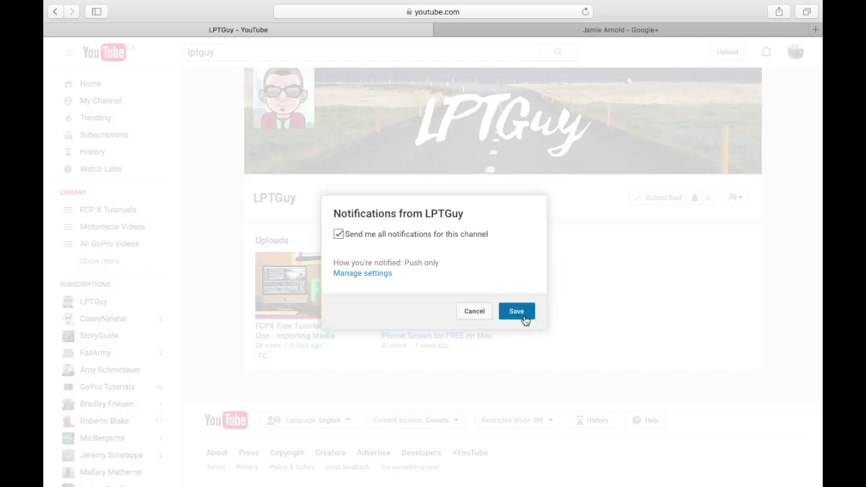